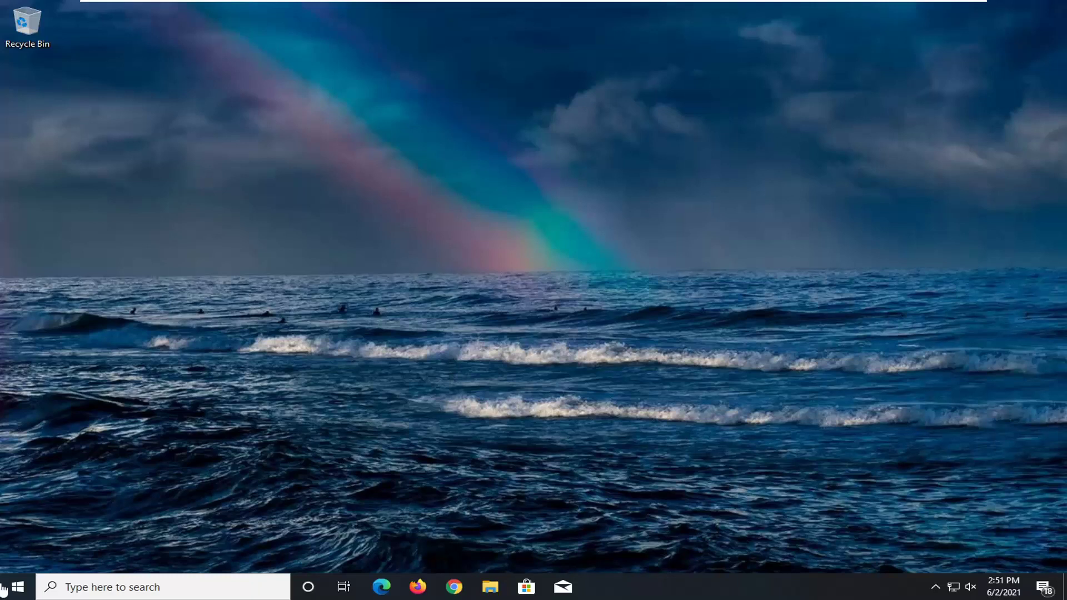
Step: Open Windows Settings from the Start menu
left_click(17, 587)
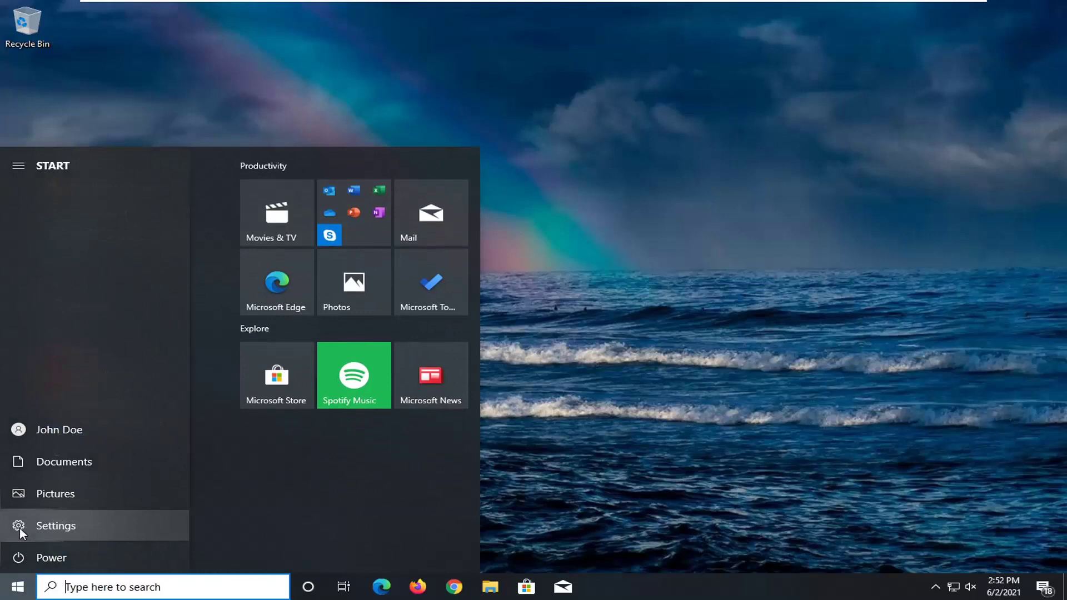
left_click(63, 526)
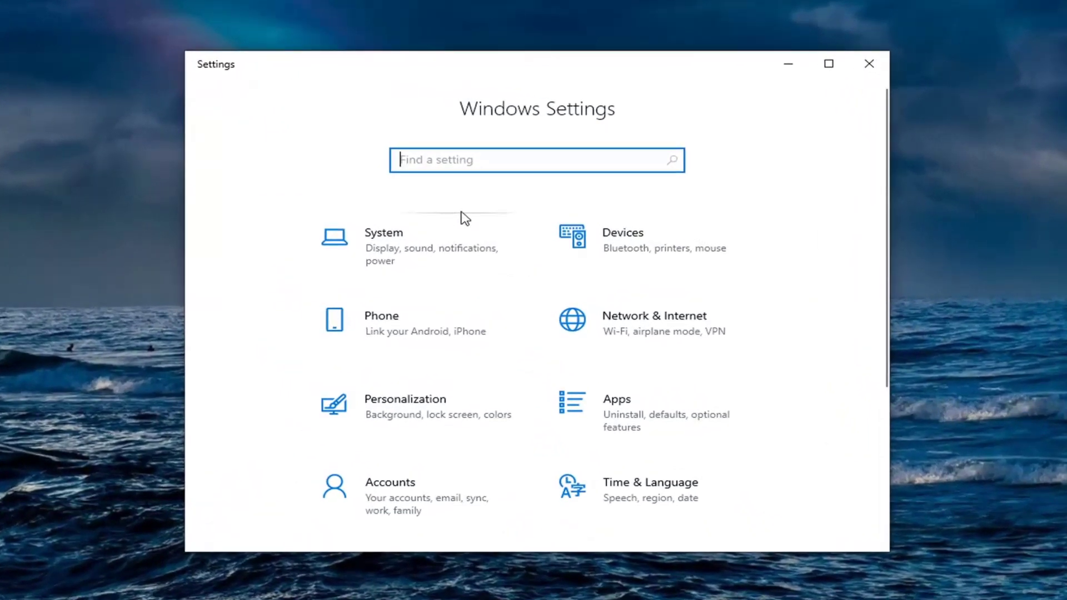
scroll(603, 403, "down", 2)
scroll(623, 396, "down", 1)
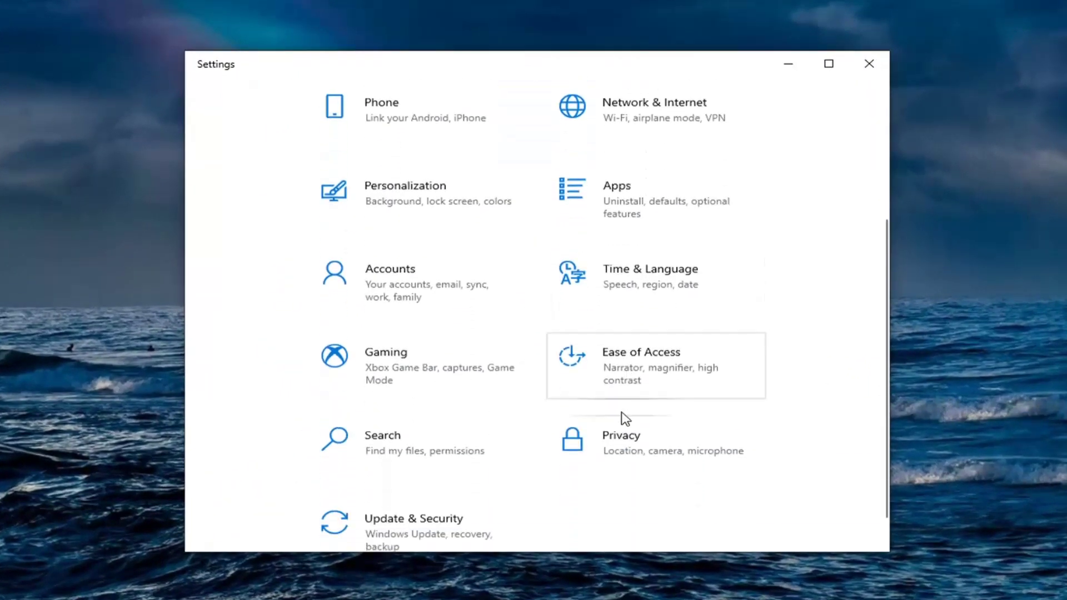
Step: Under Privacy > Speech, toggle online speech recognition on, then off, and close Settings
left_click(614, 443)
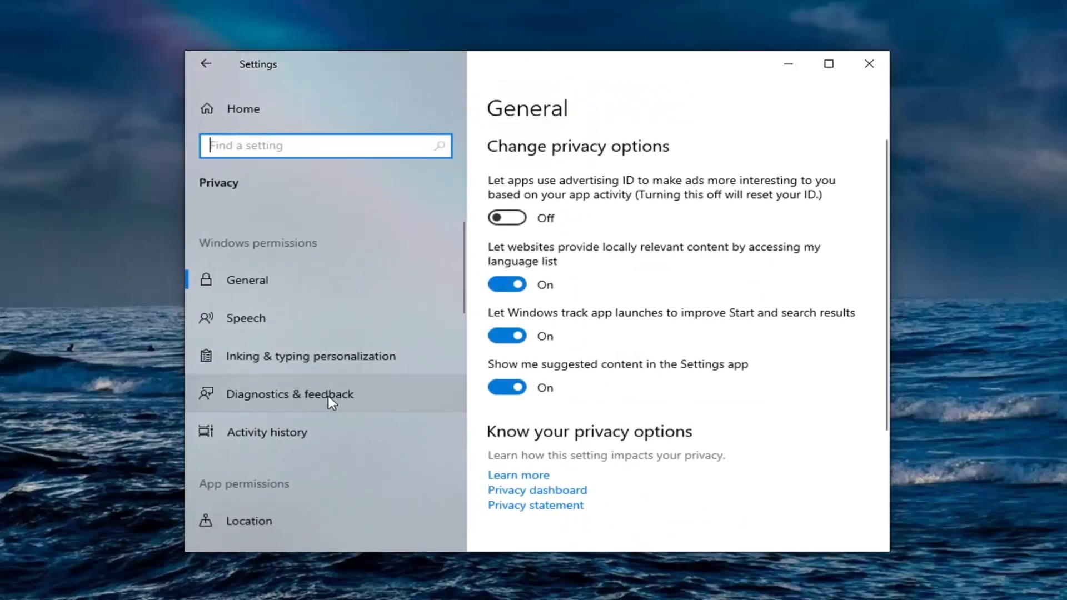
left_click(266, 318)
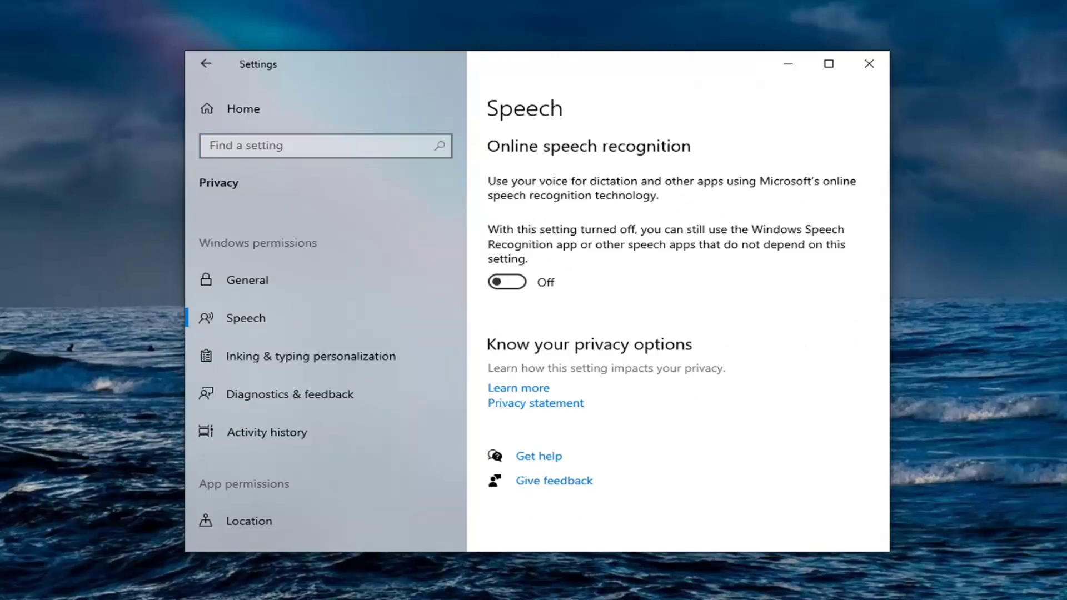
left_click(512, 283)
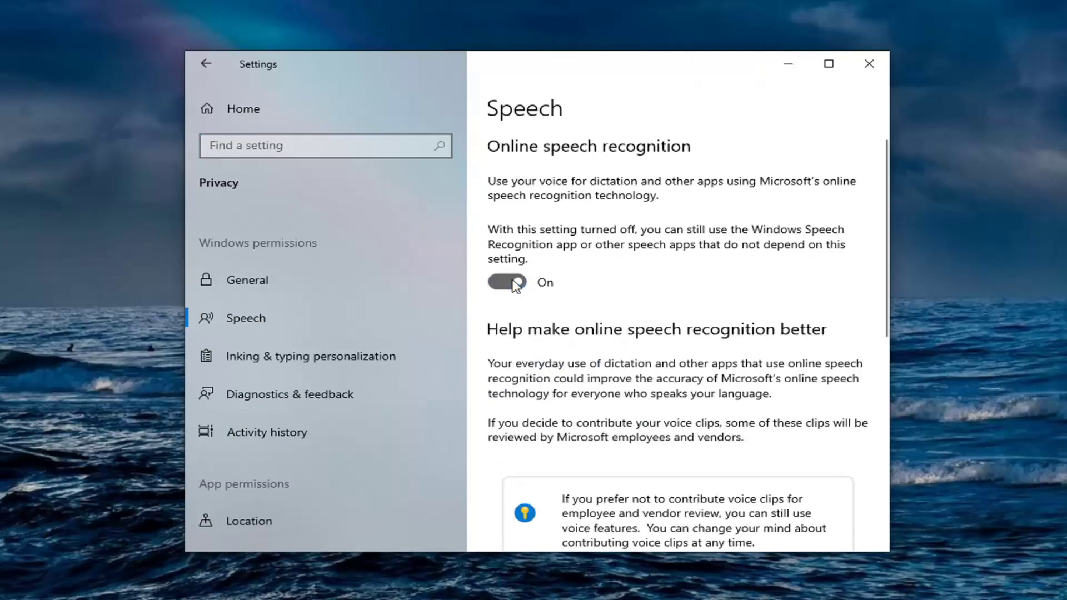
left_click(515, 283)
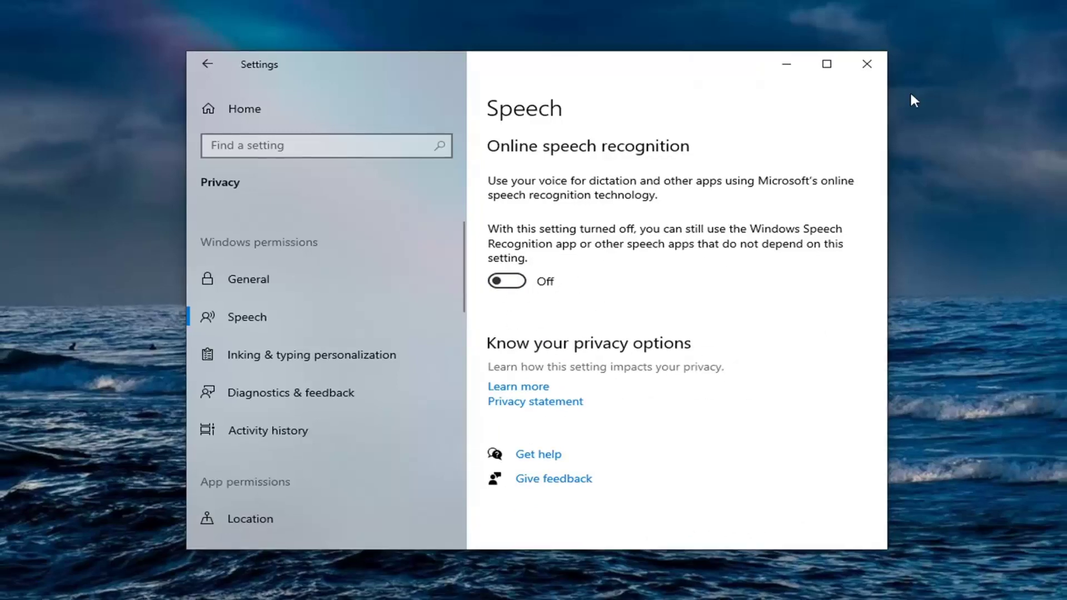
left_click(867, 64)
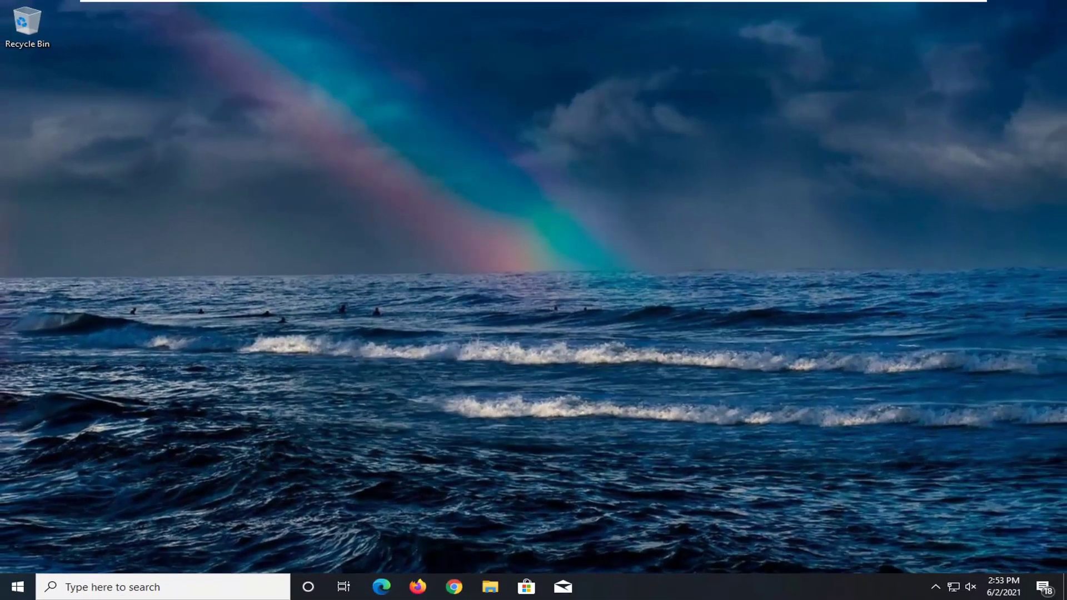